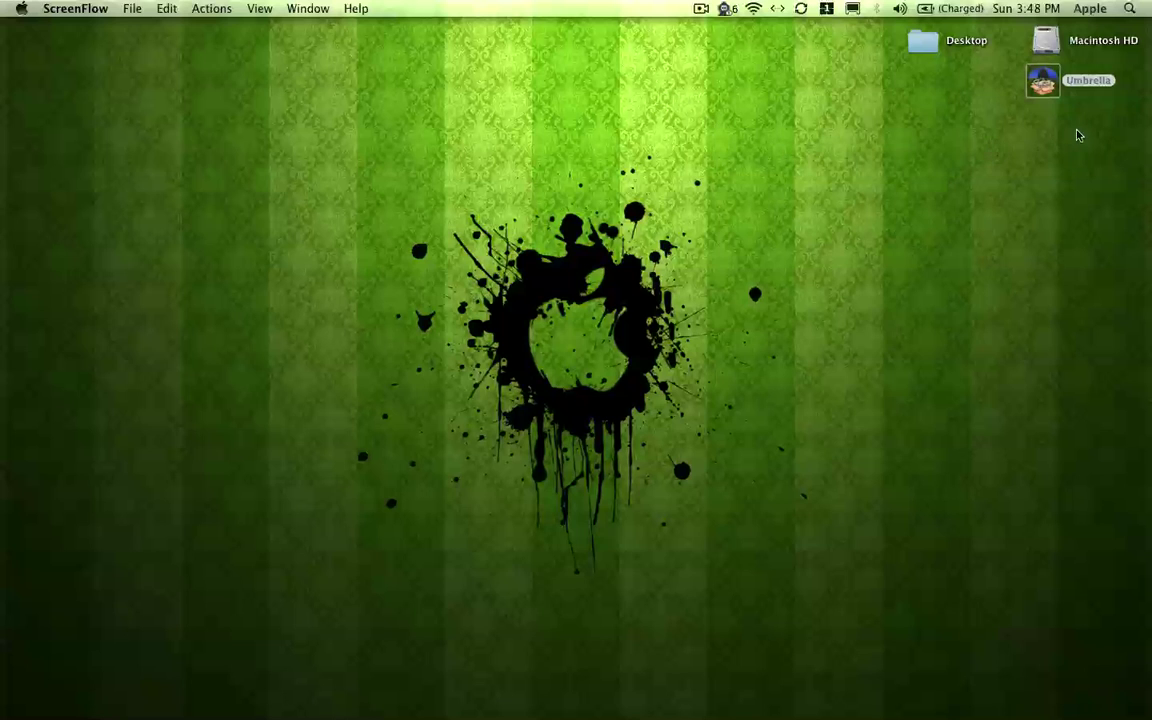
- Launch Safari from the Dock so it shows Apple's start page
mouse_move(1140, 195)
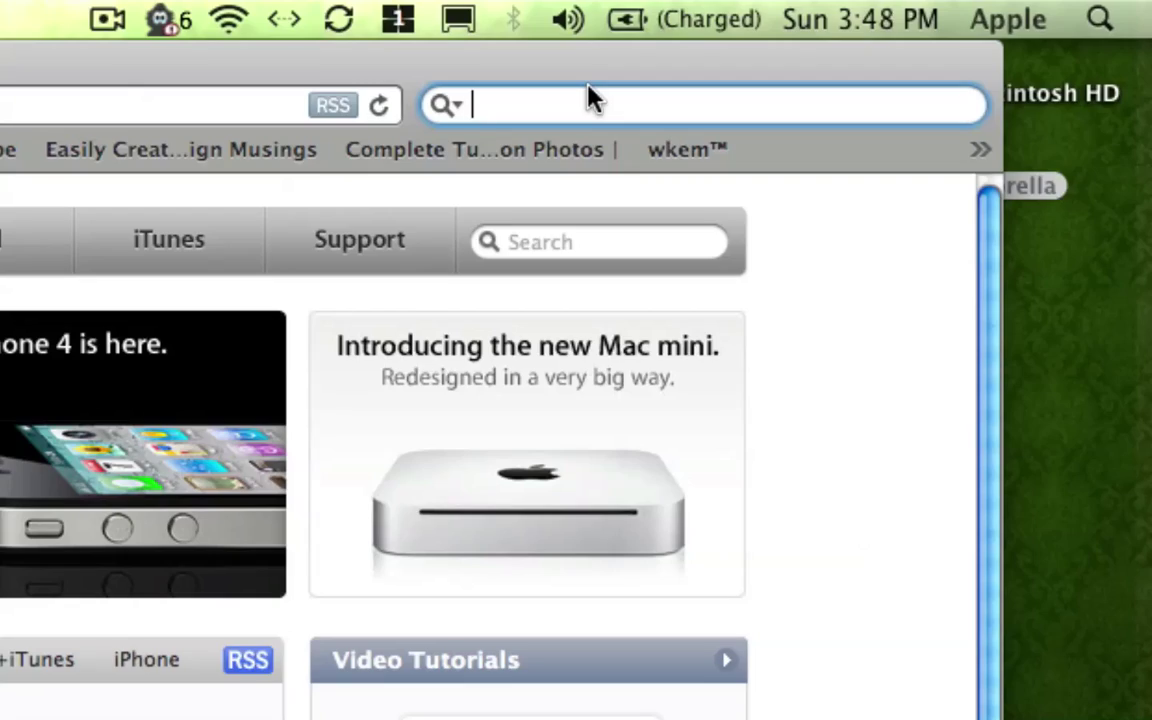
- Search for 'tiny umbrella' and open The Firmware Umbrella blog result
text(tiny u)
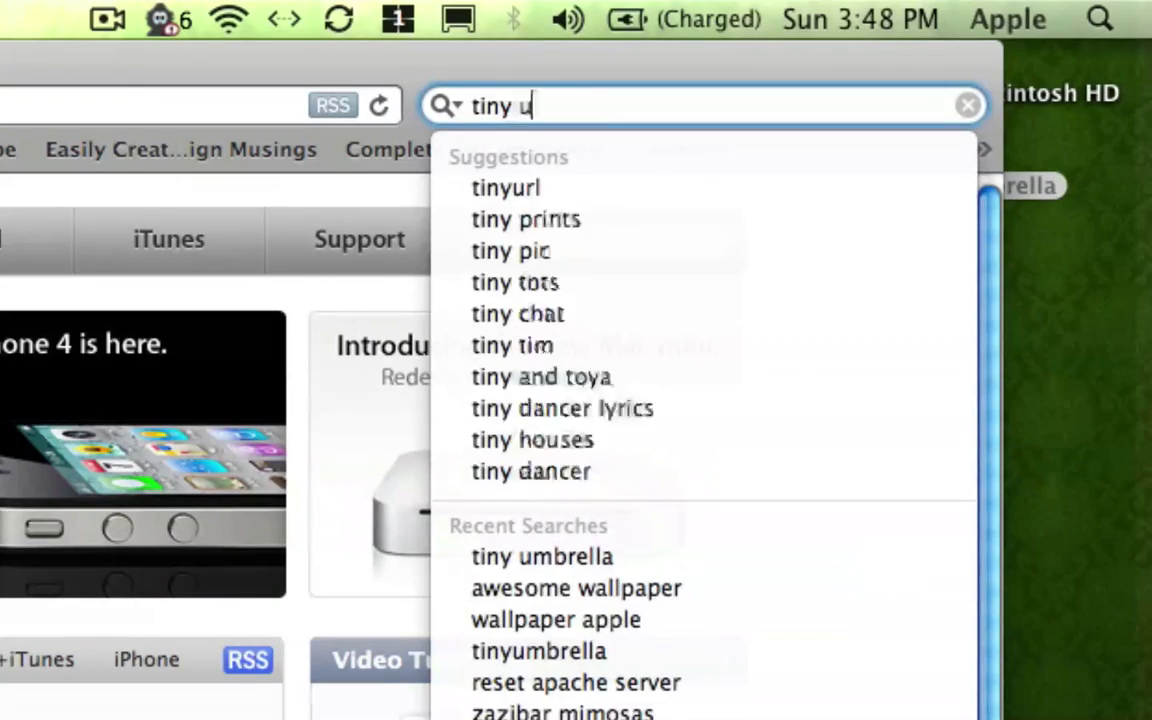
text(mbrella)
key(Return)
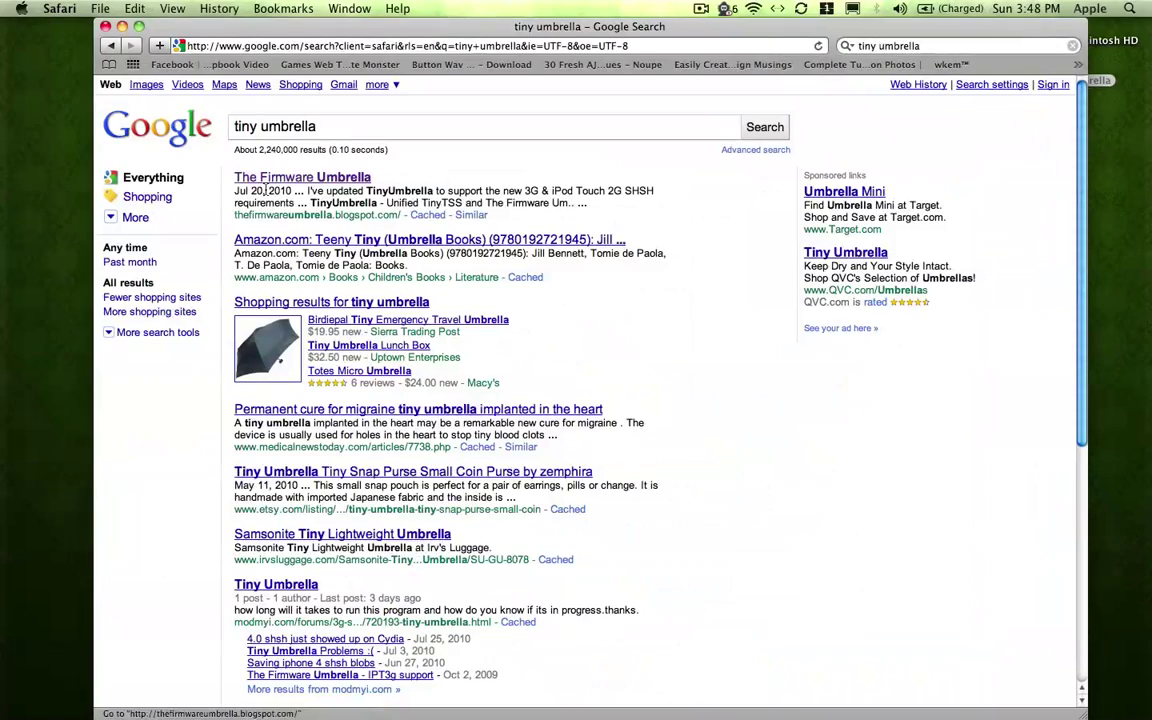
click(263, 179)
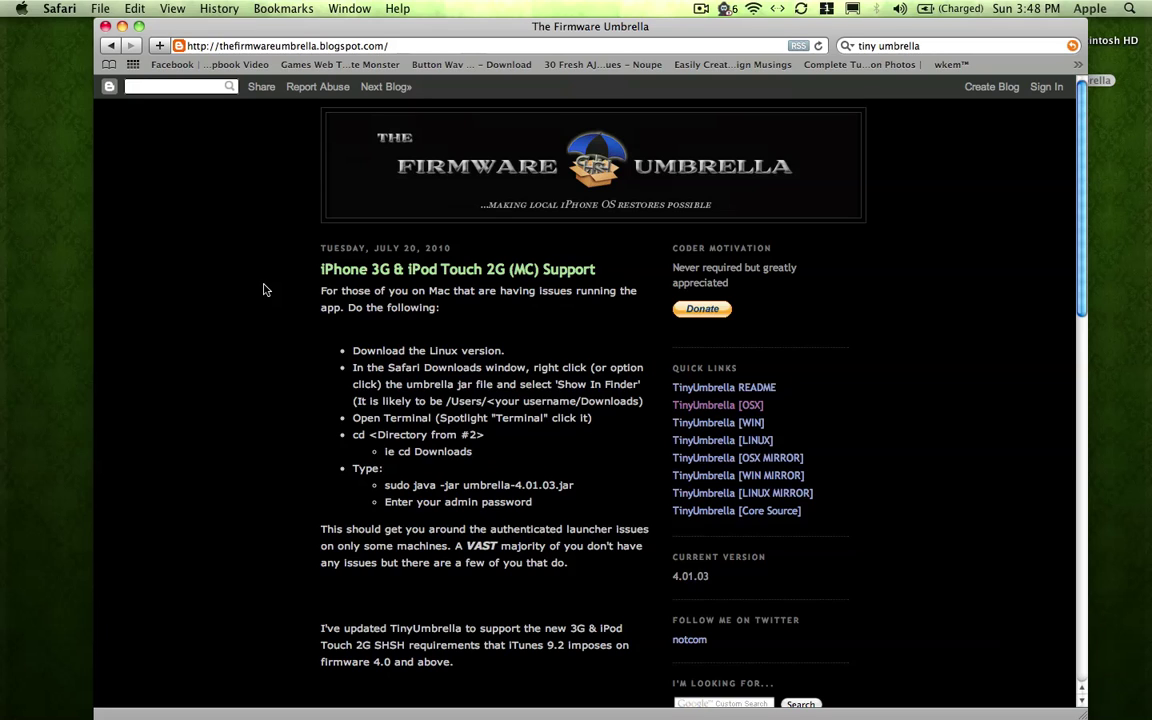
- Highlight the current version number 4.01.03 on the blog, then deselect it and scroll the page
drag(728, 581, 674, 579)
click(766, 584)
scroll(290, 450, down, 5)
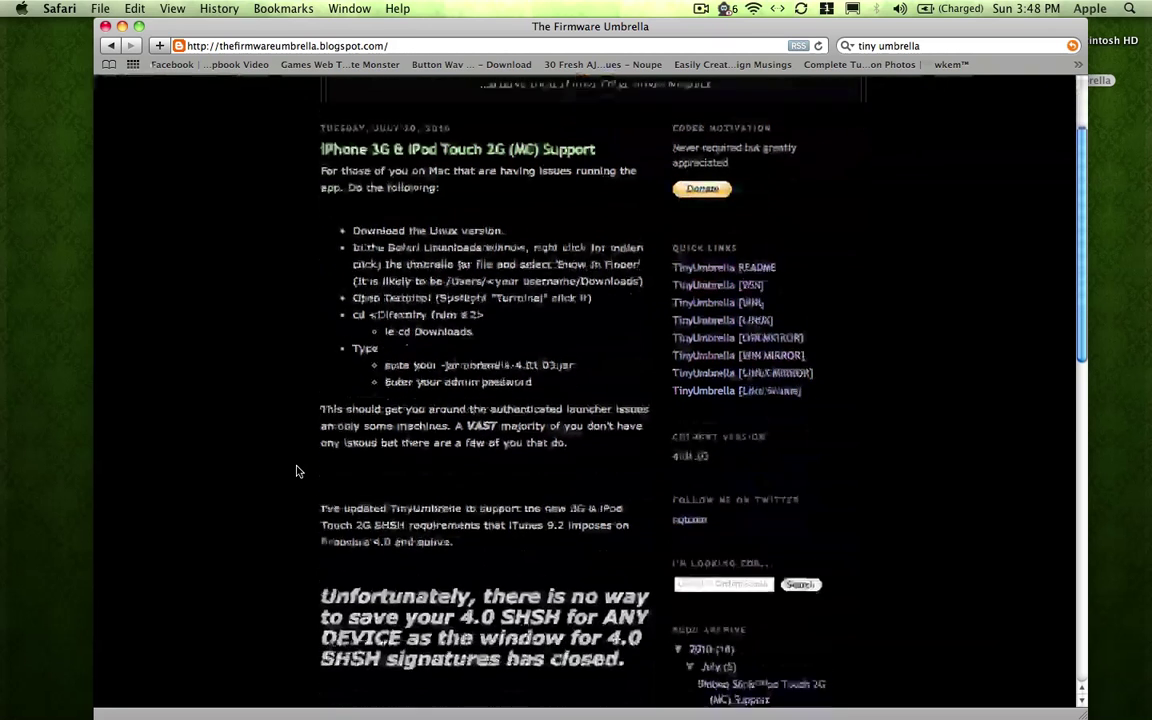
scroll(296, 471, up, 5)
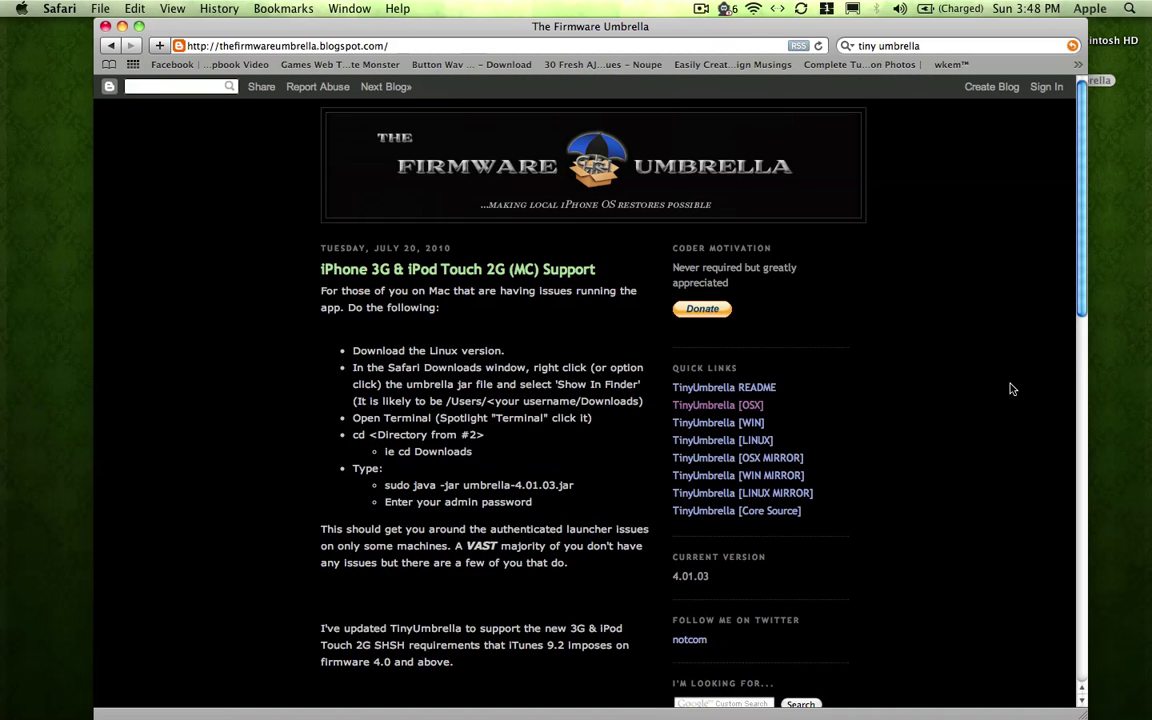
- Download Umbrella-4.01.03.dmg from the OSX mirror on MediaFire, then go back to the blog
click(778, 458)
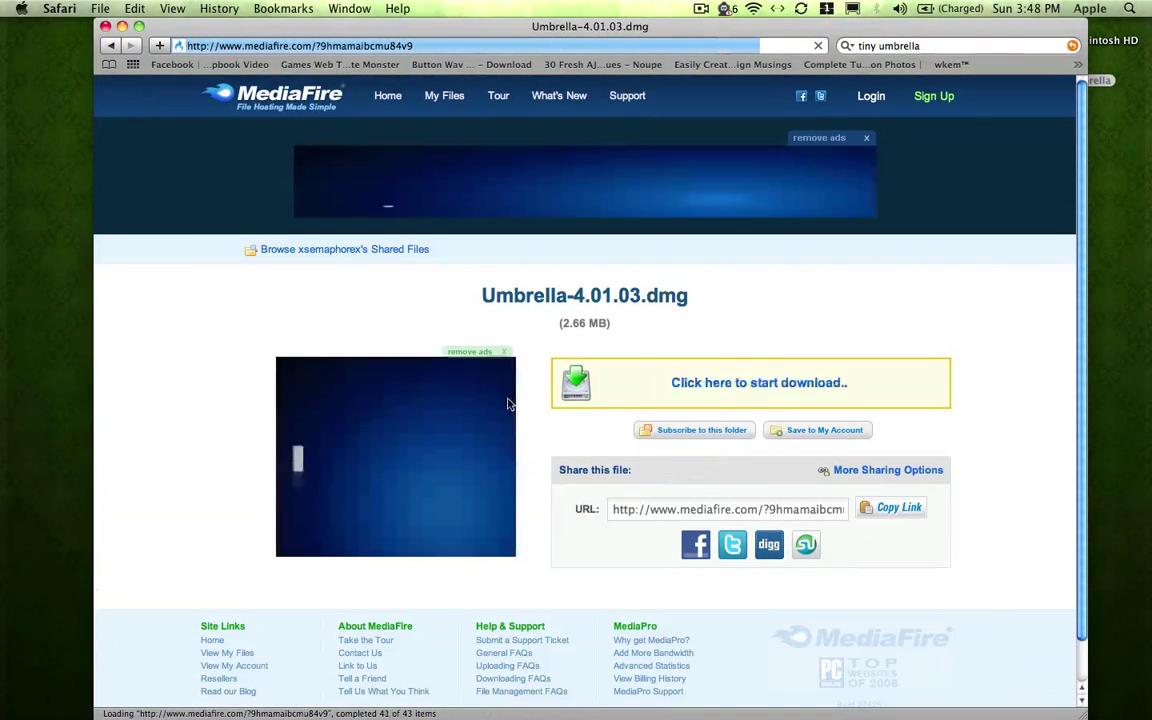
click(735, 384)
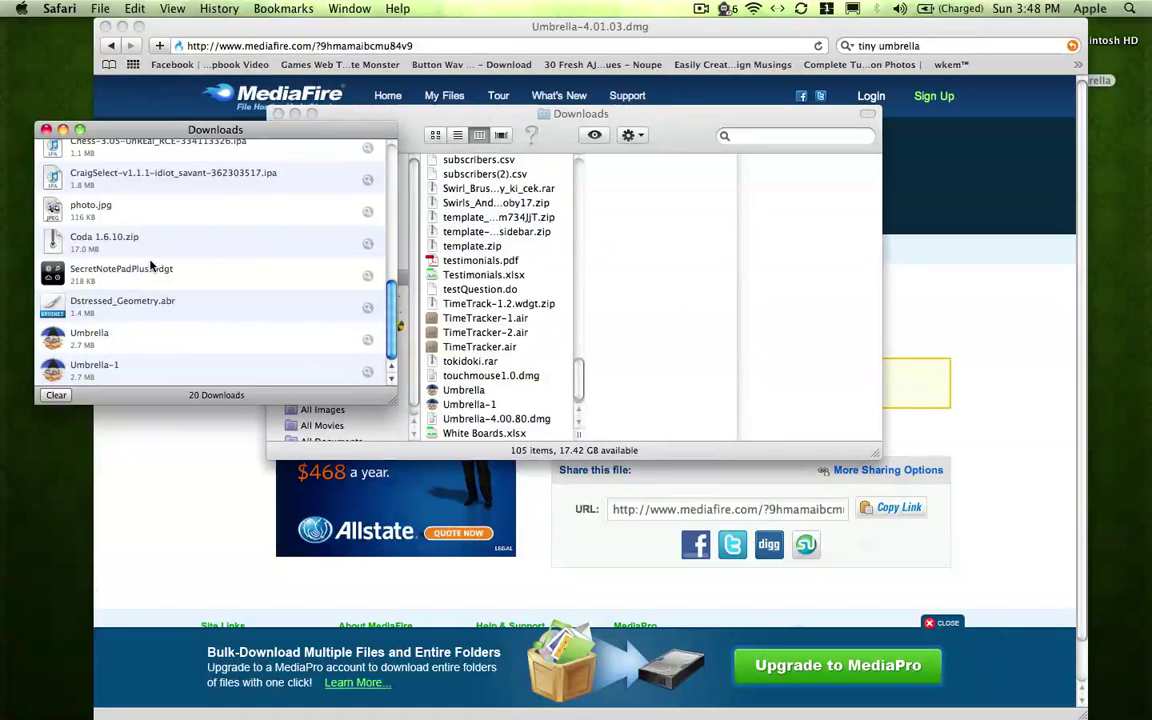
click(45, 129)
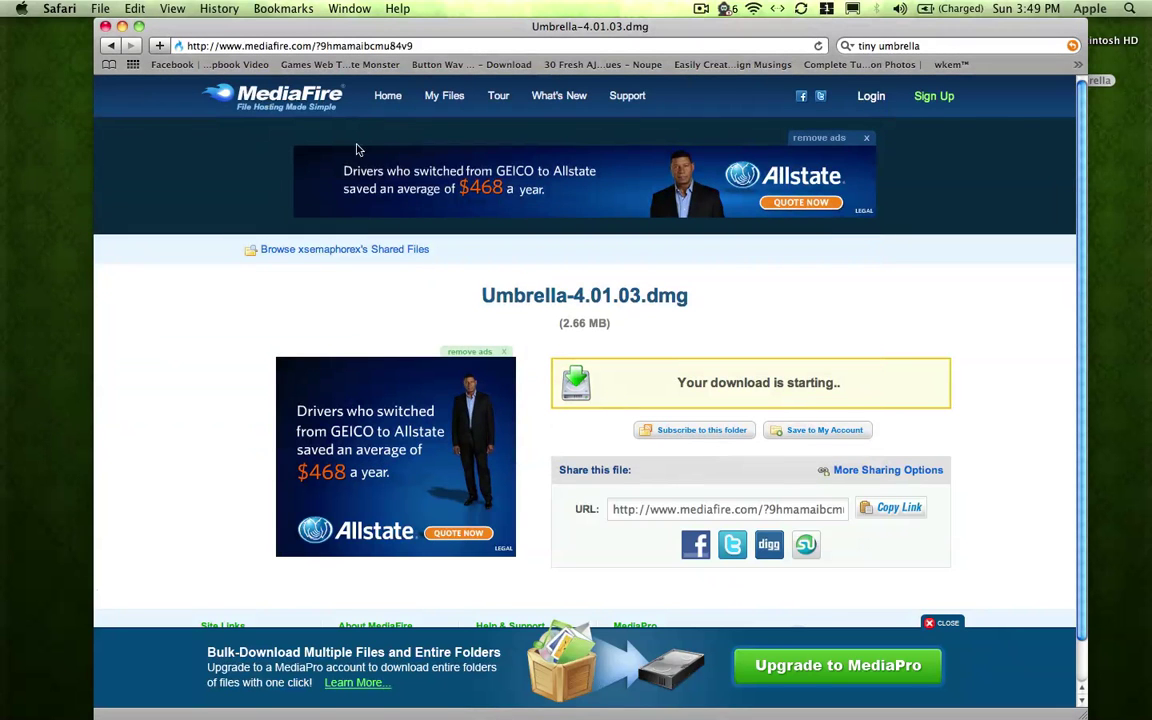
click(111, 46)
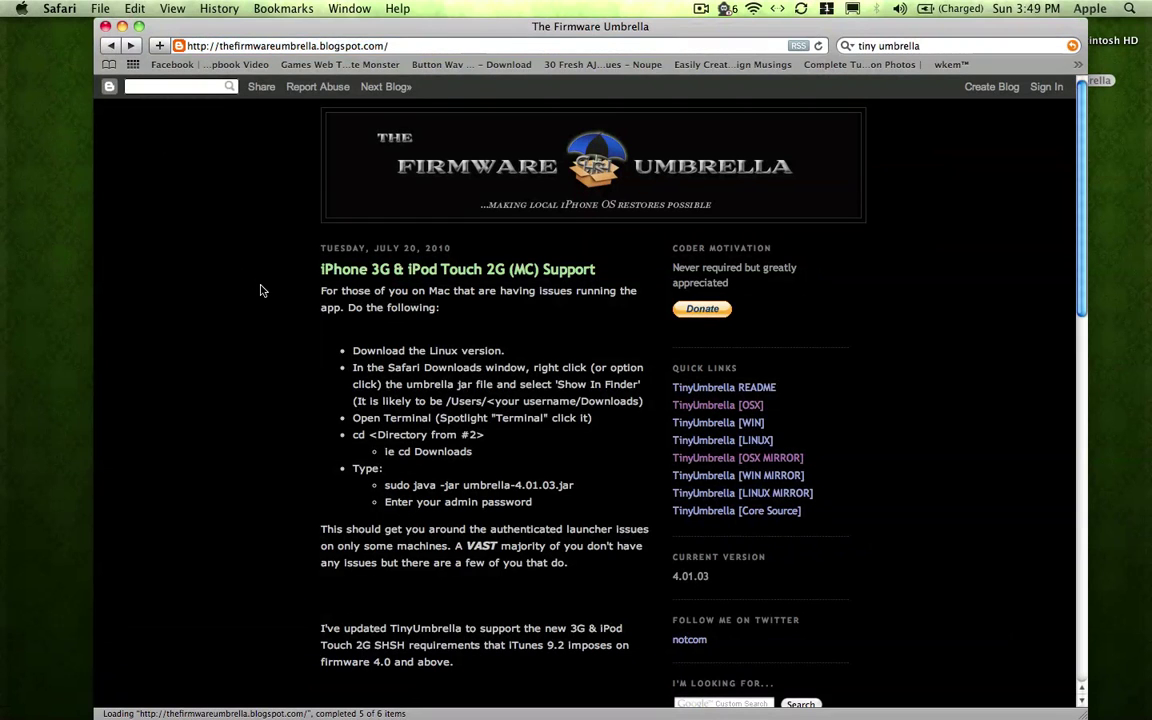
- Scroll down and highlight the line saying 'SHSH signatures has closed.'
scroll(320, 380, down, 1)
scroll(320, 380, down, 5)
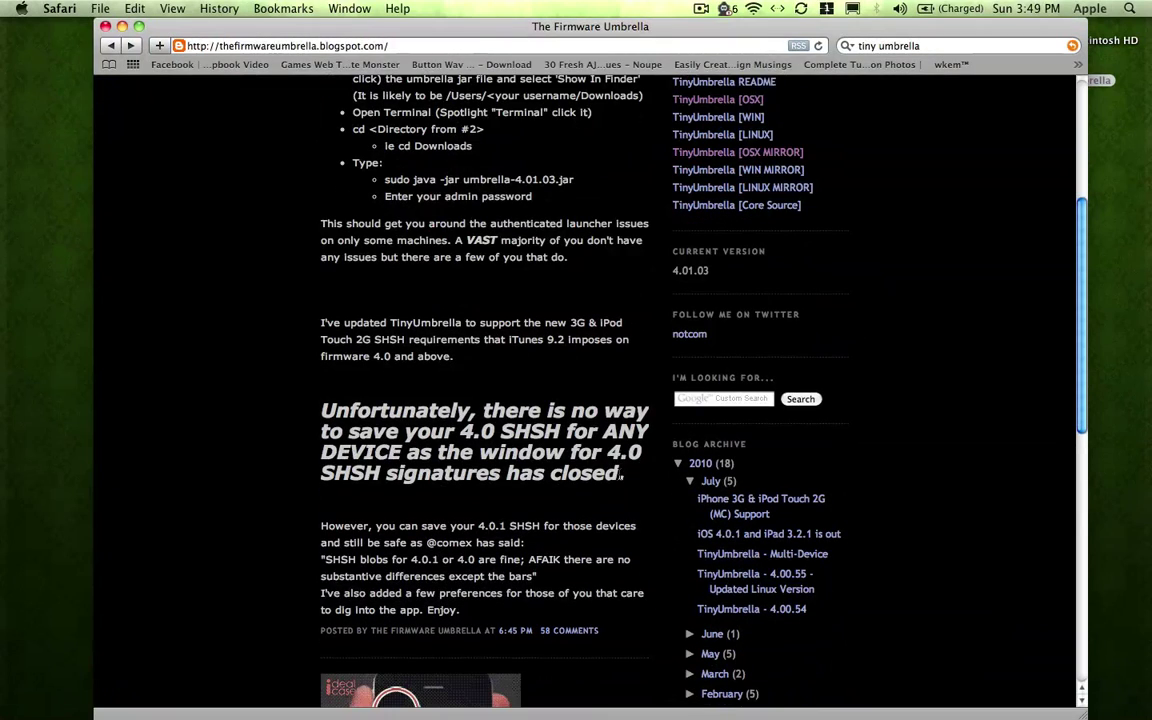
drag(626, 474, 323, 402)
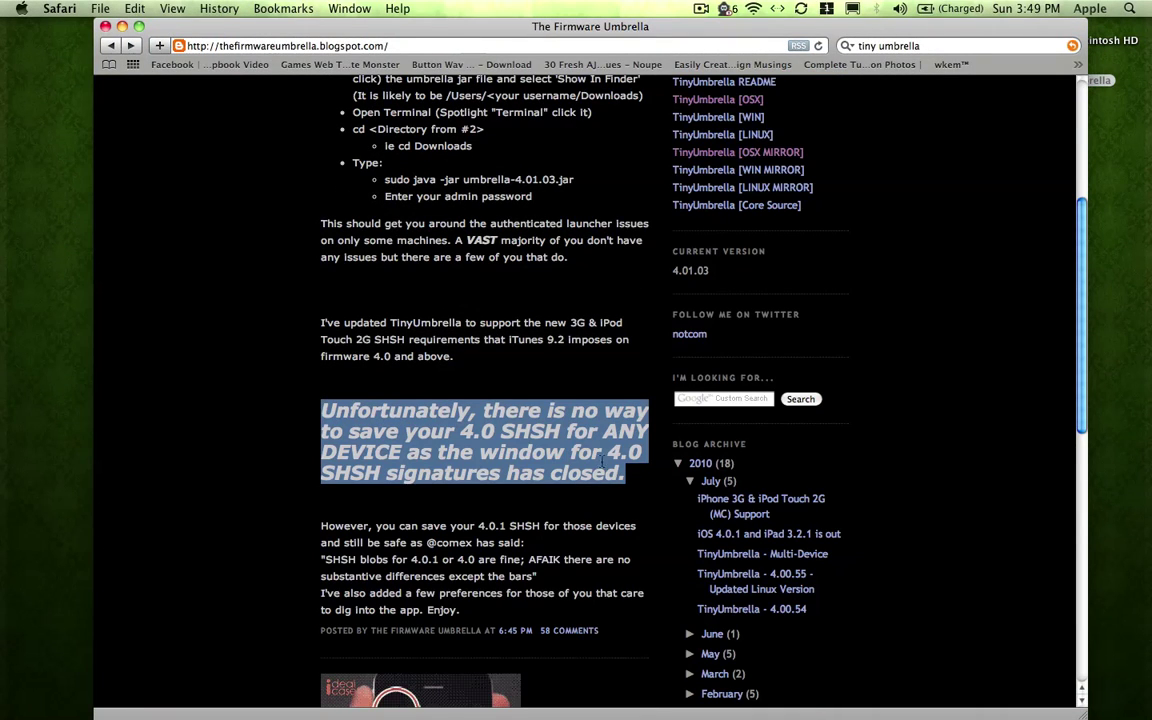
drag(609, 463, 338, 476)
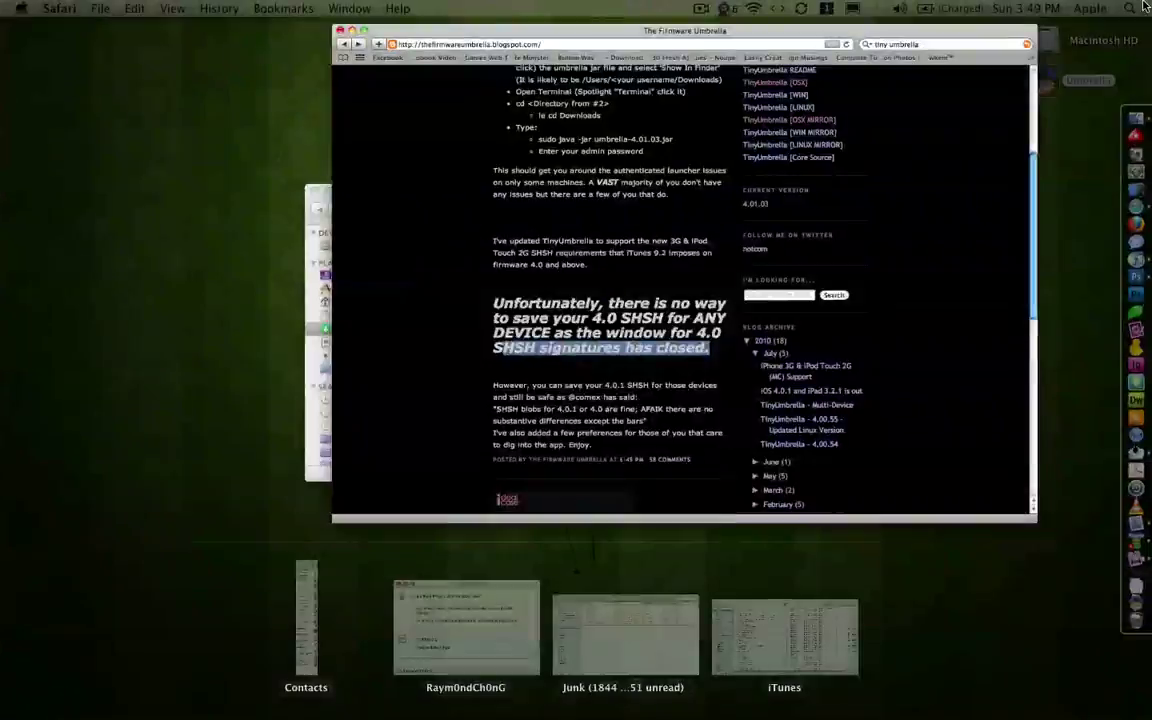
- Use Exposé, move Safari lower, and bring the Finder Downloads window forward
key(F9)
click(712, 268)
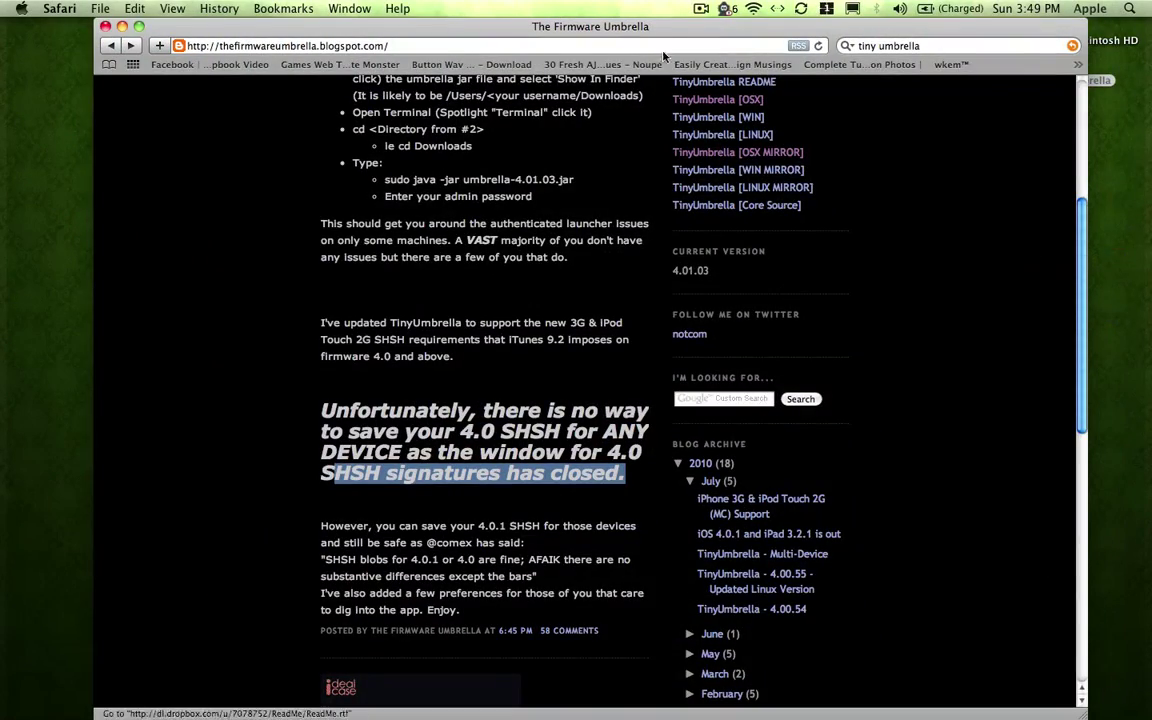
drag(658, 32, 658, 162)
click(503, 200)
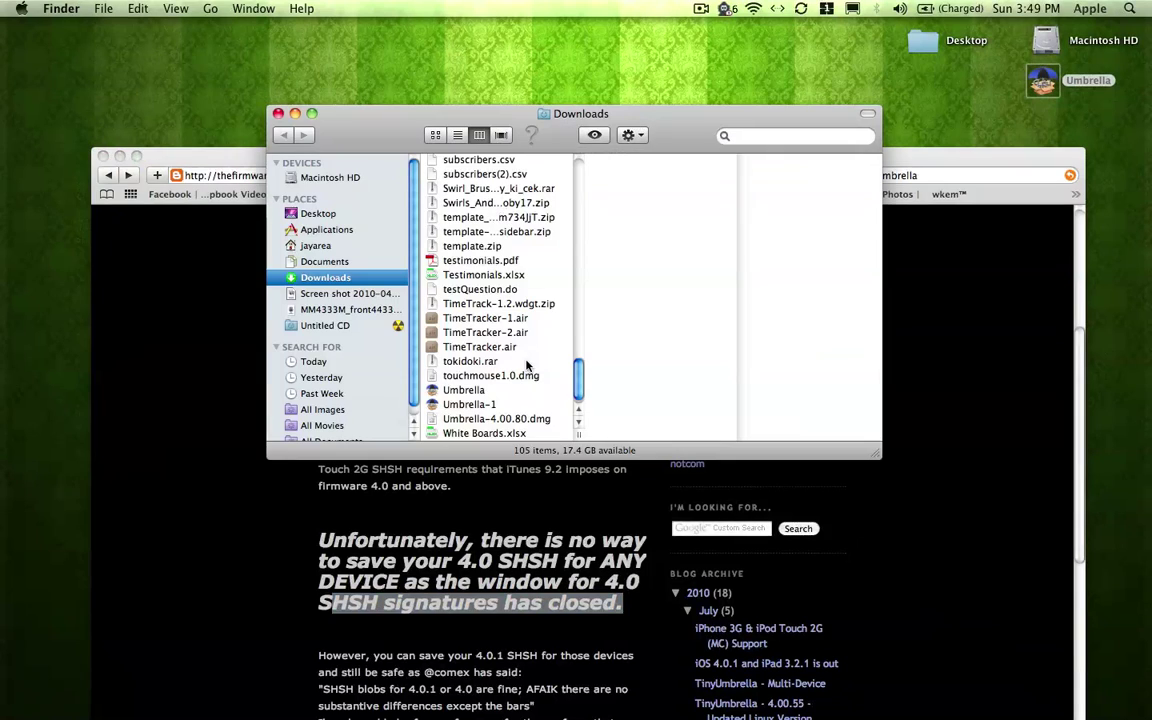
- Launch Umbrella-1 from Downloads, approve it with the admin password, close Finder, and dismiss the readme
click(472, 404)
click(519, 418)
click(506, 405)
drag(506, 405, 510, 407)
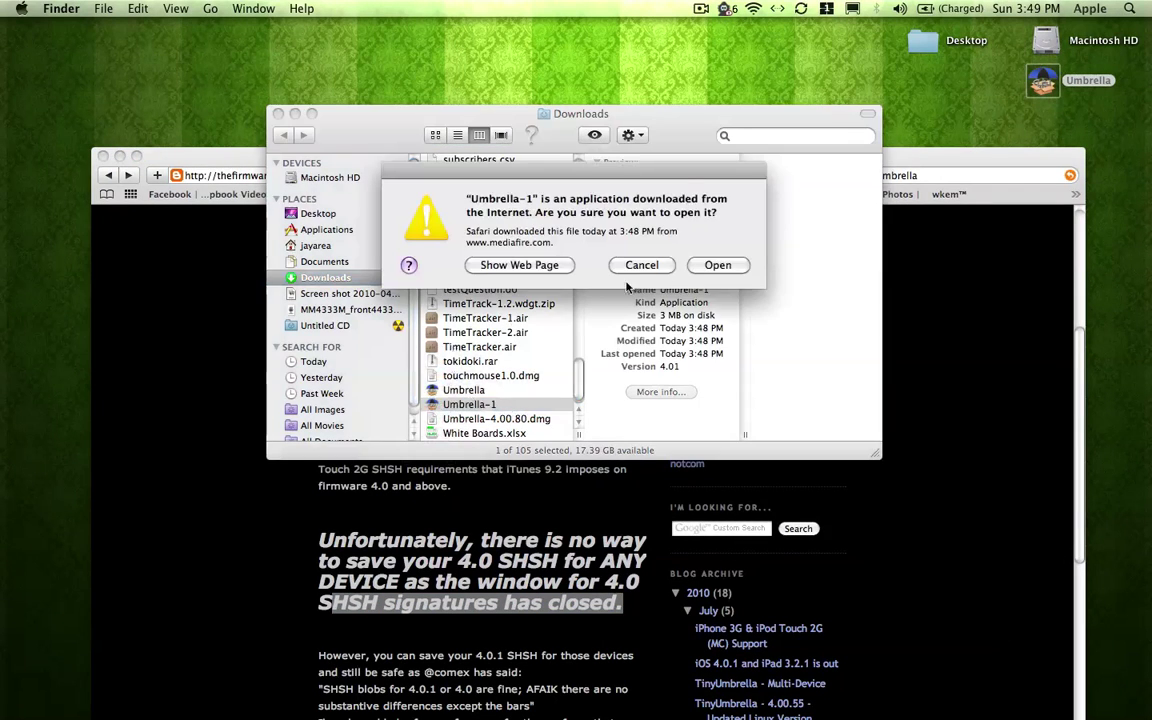
click(718, 190)
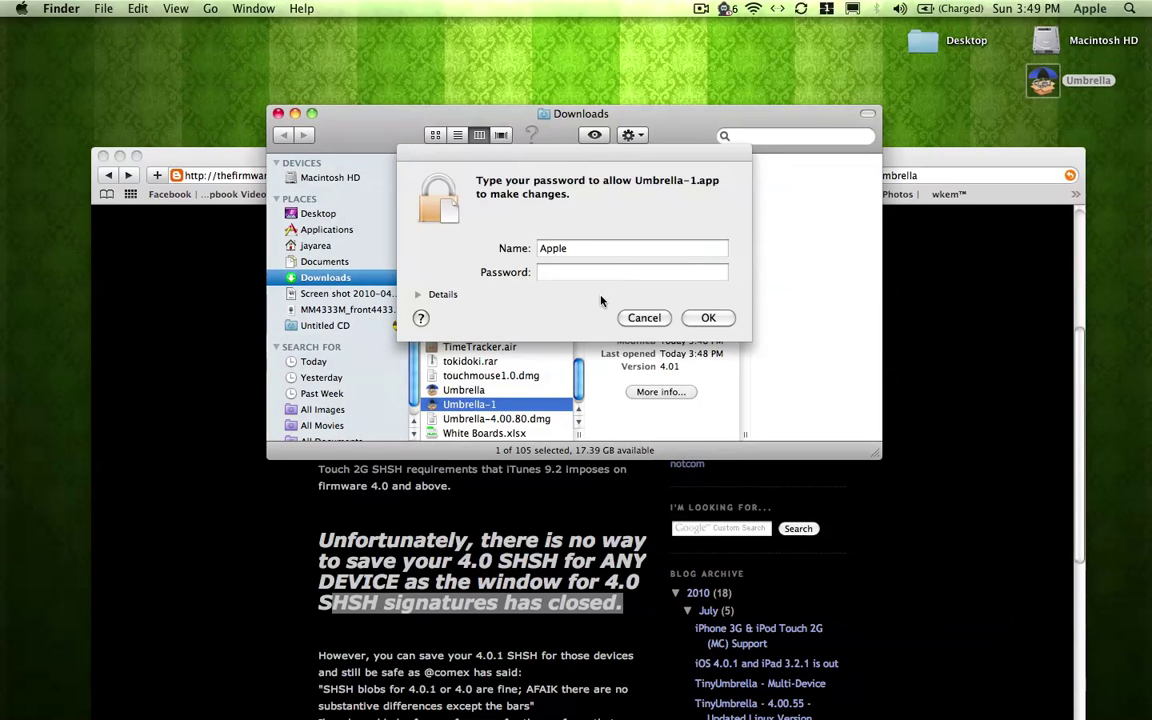
click(543, 263)
text(********)
key(Return)
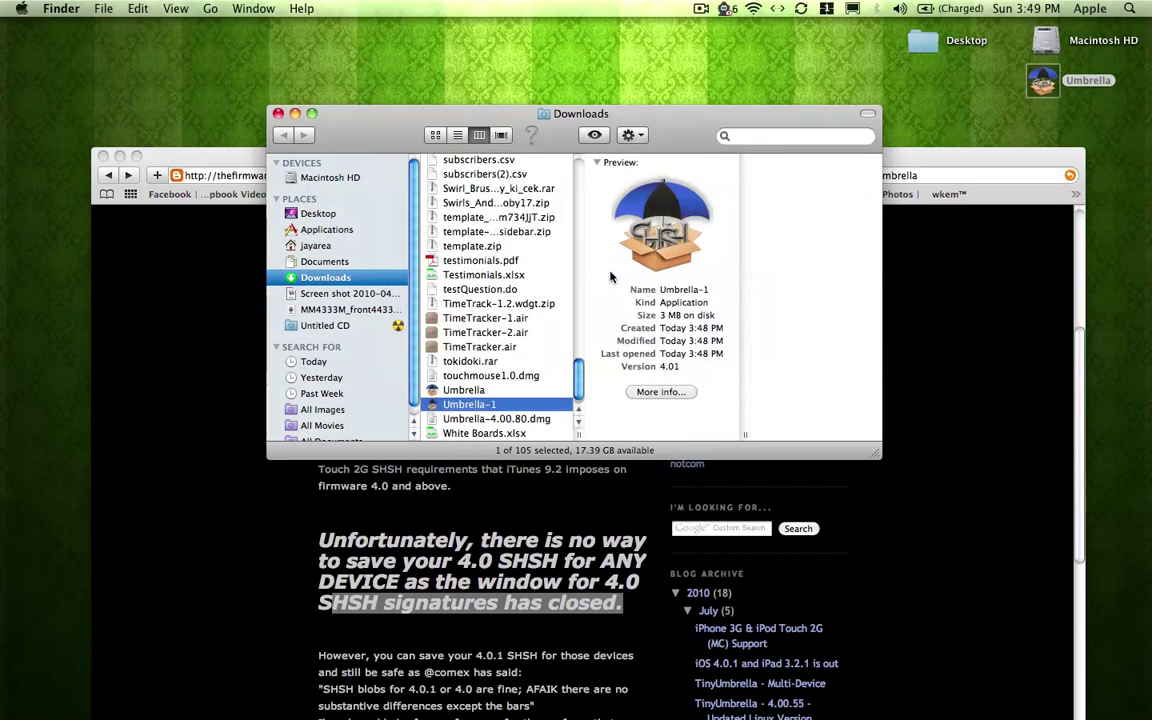
click(279, 114)
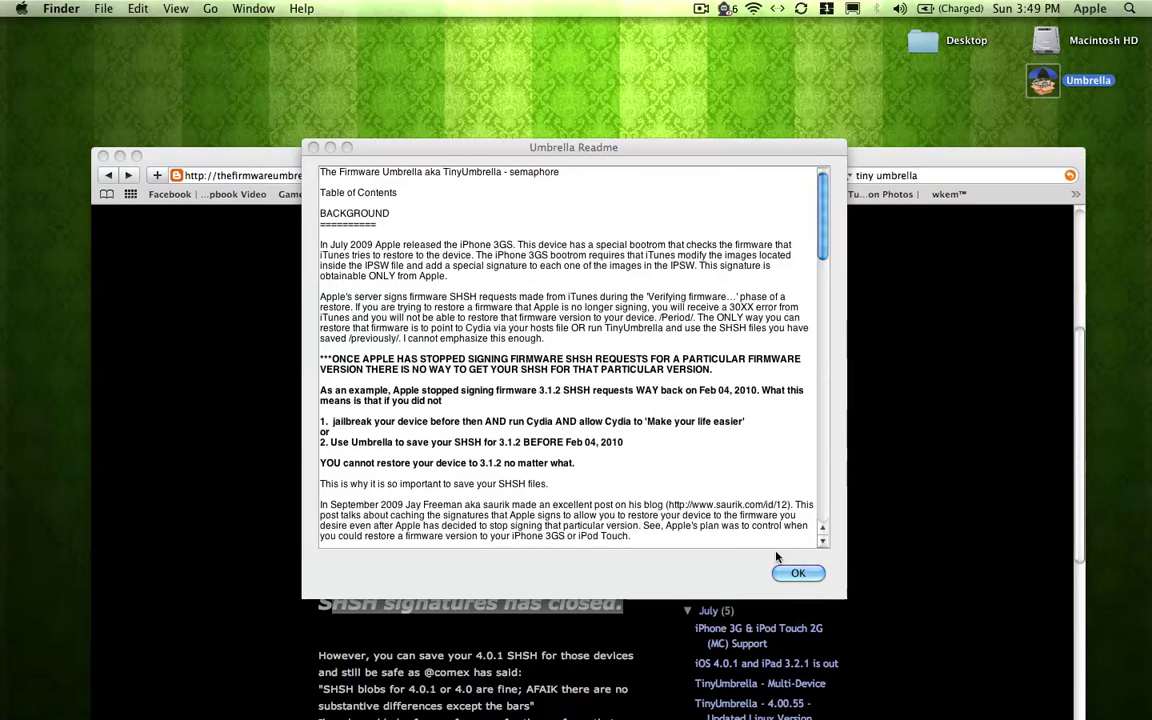
click(797, 573)
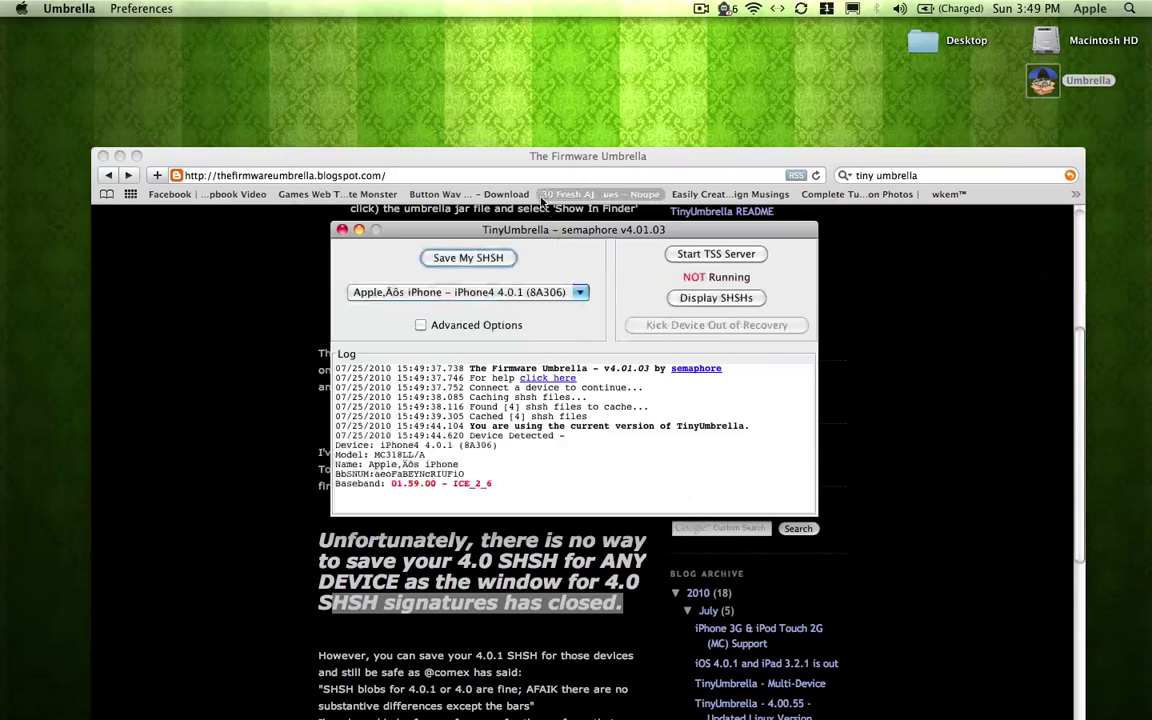
drag(557, 237, 261, 90)
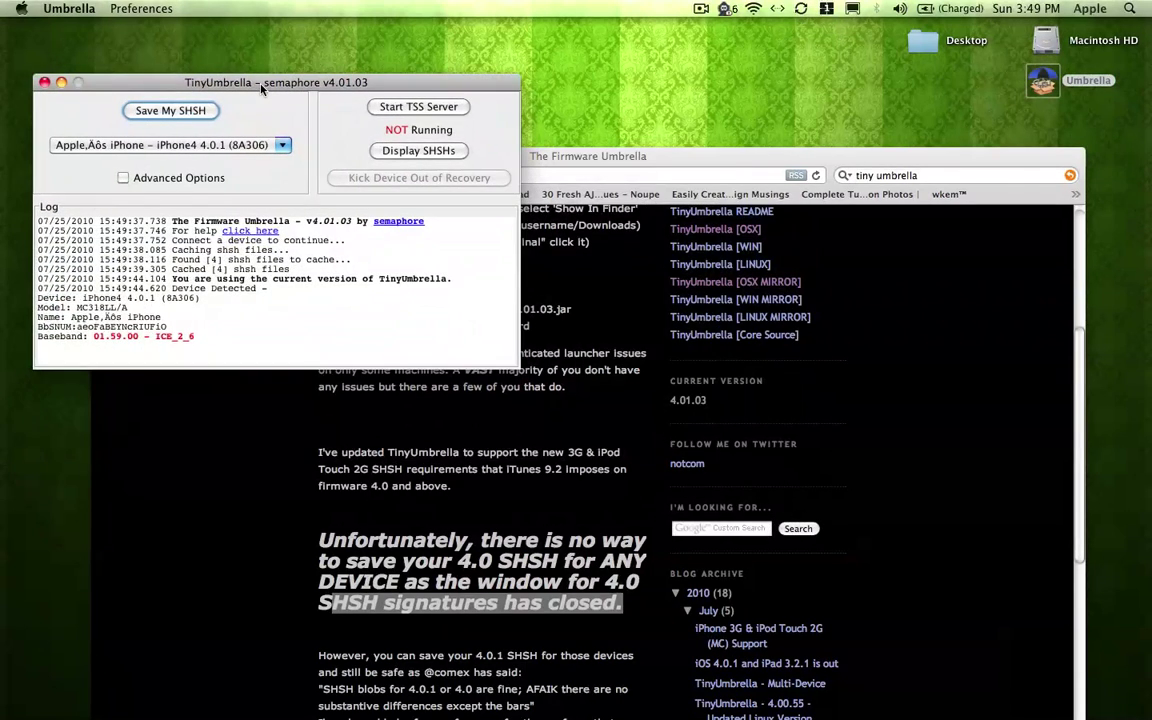
click(250, 146)
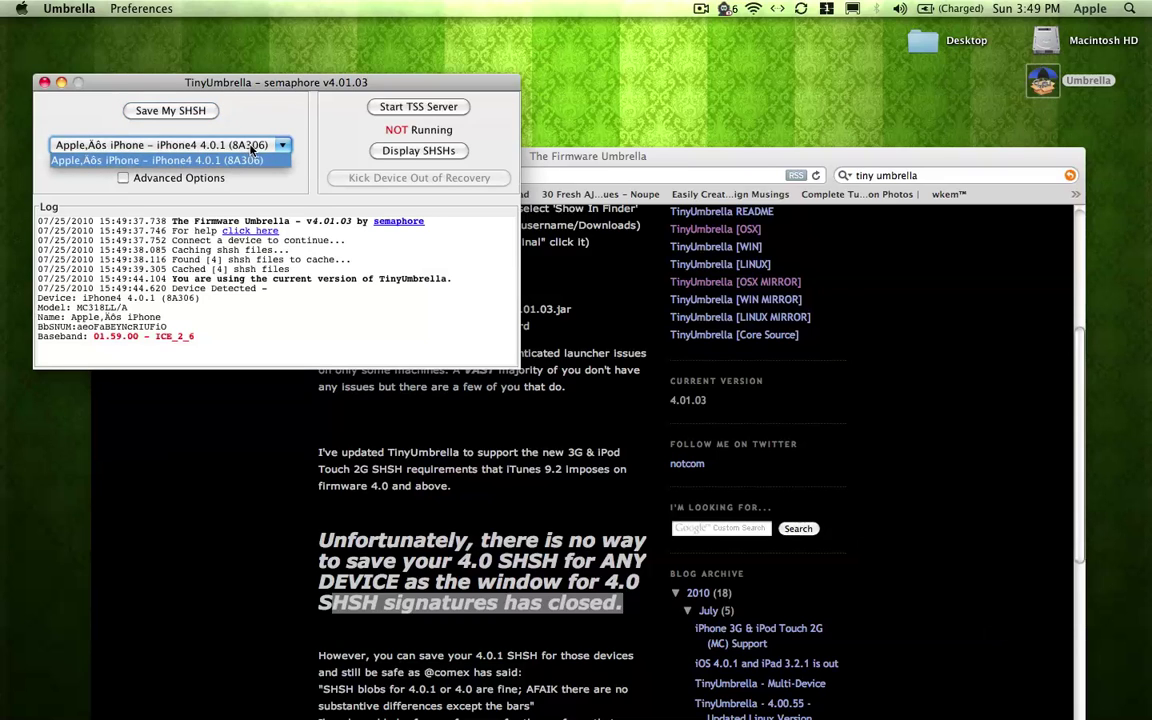
click(251, 146)
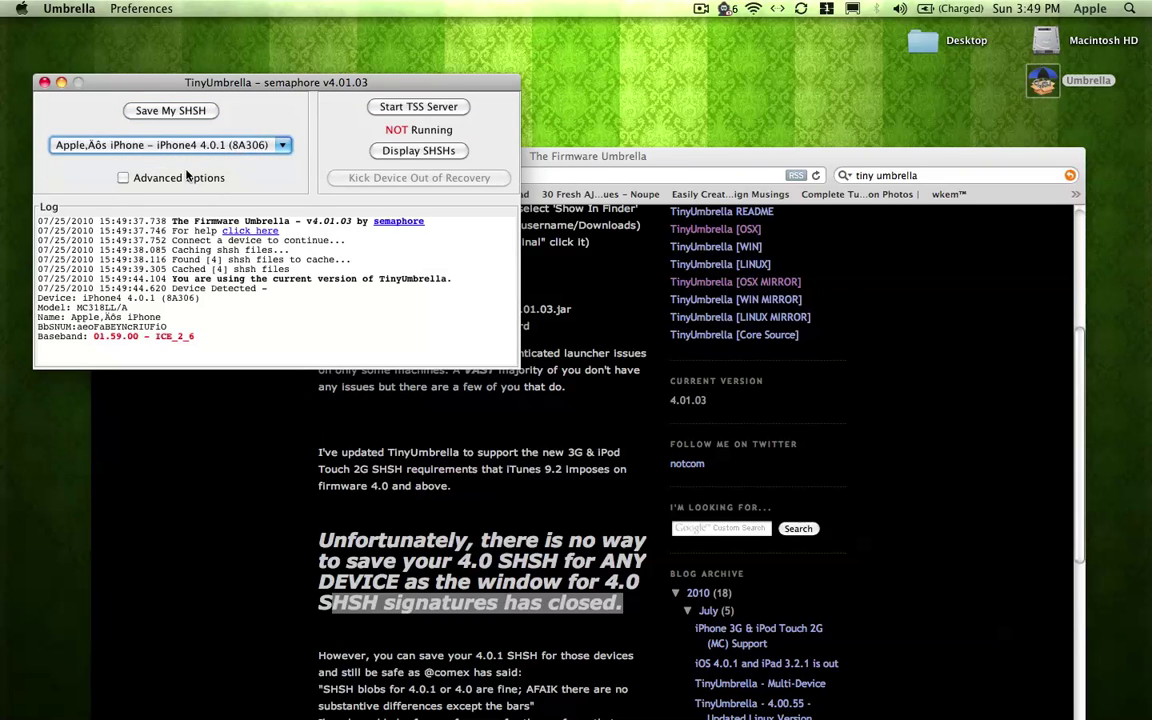
click(122, 178)
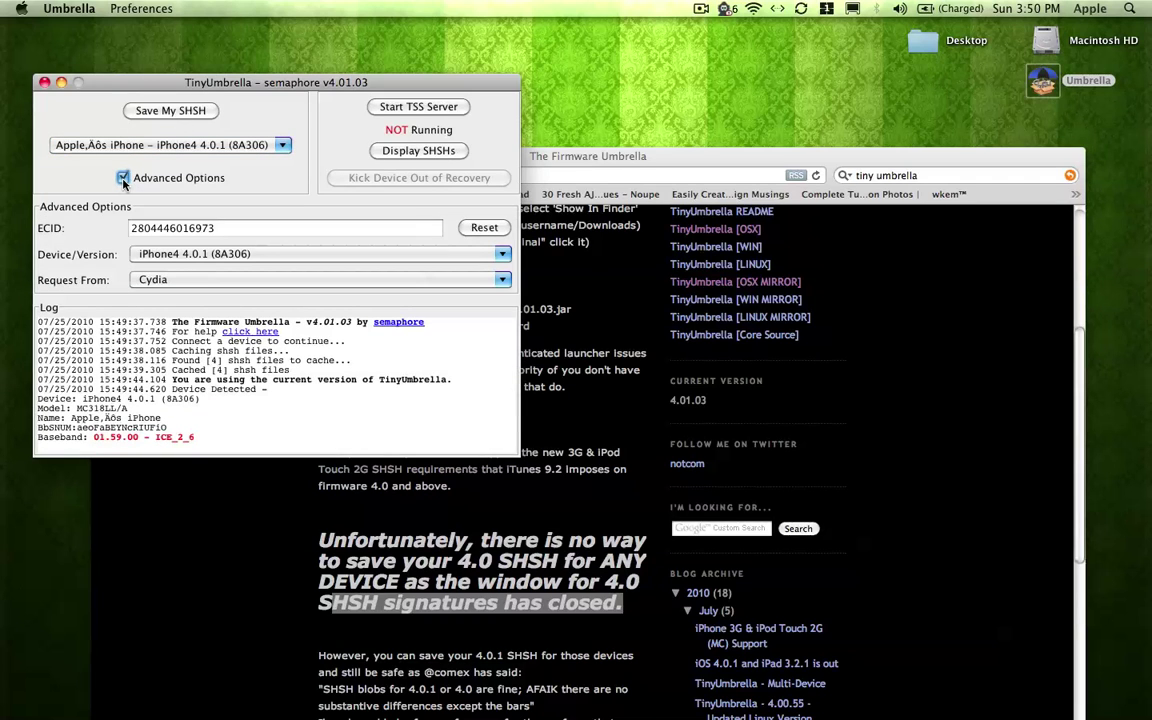
click(180, 254)
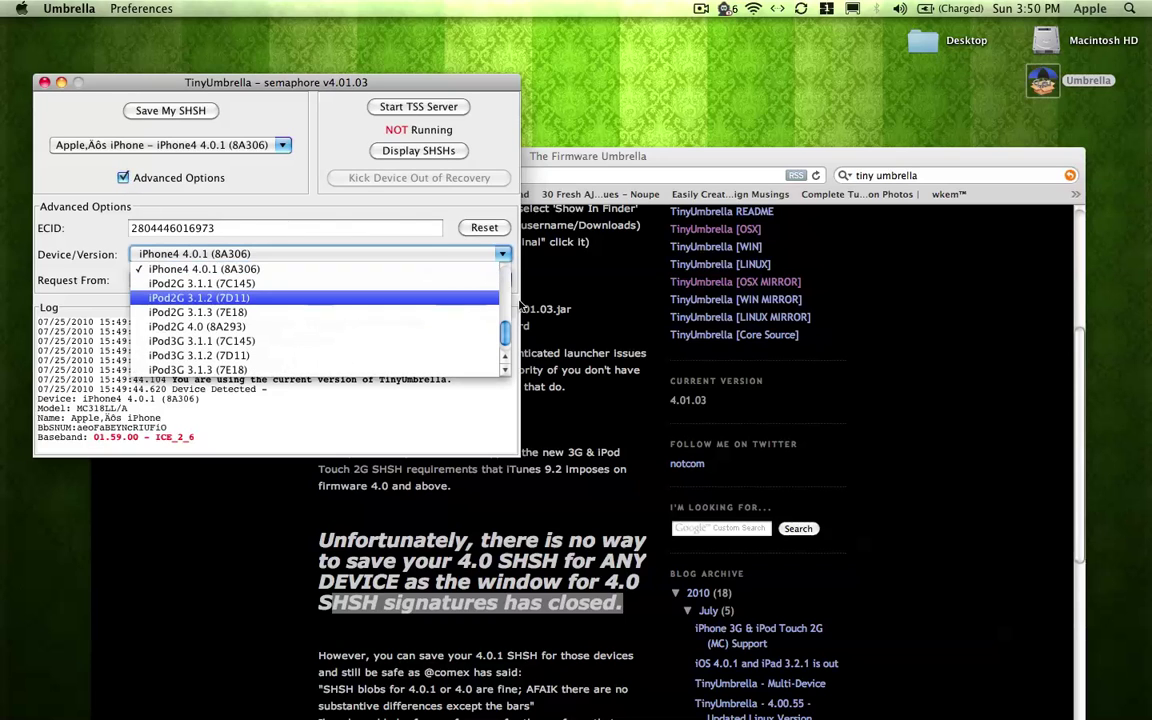
scroll(300, 300, up, 1)
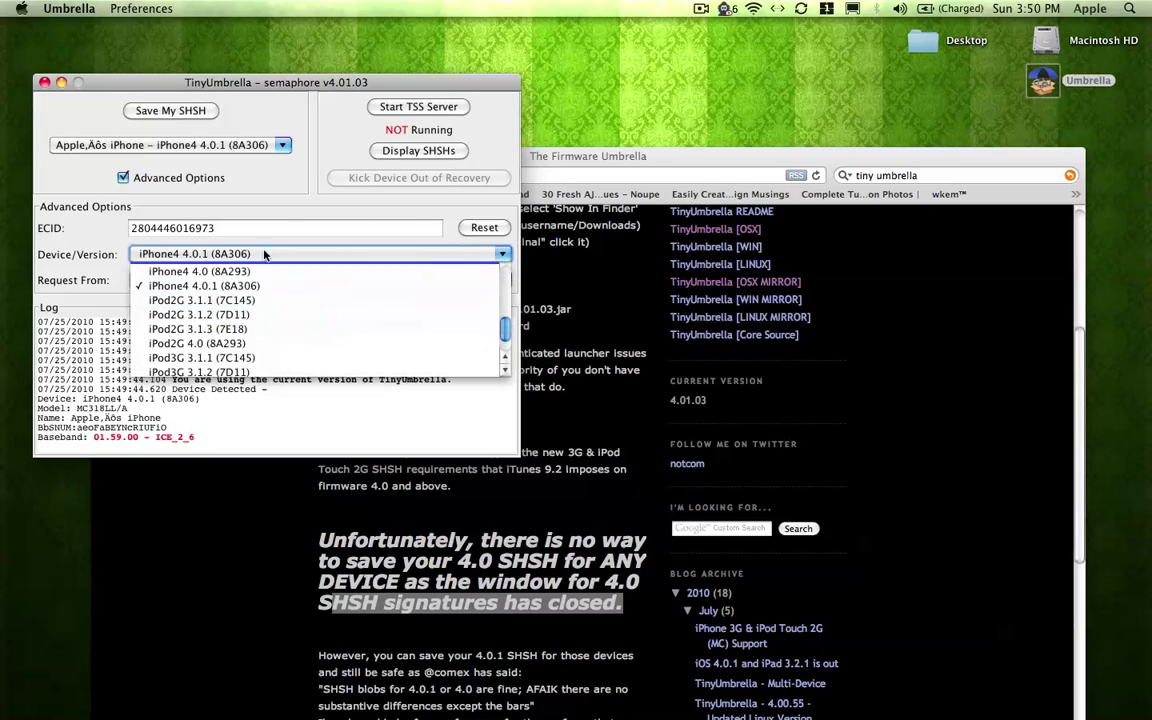
click(239, 230)
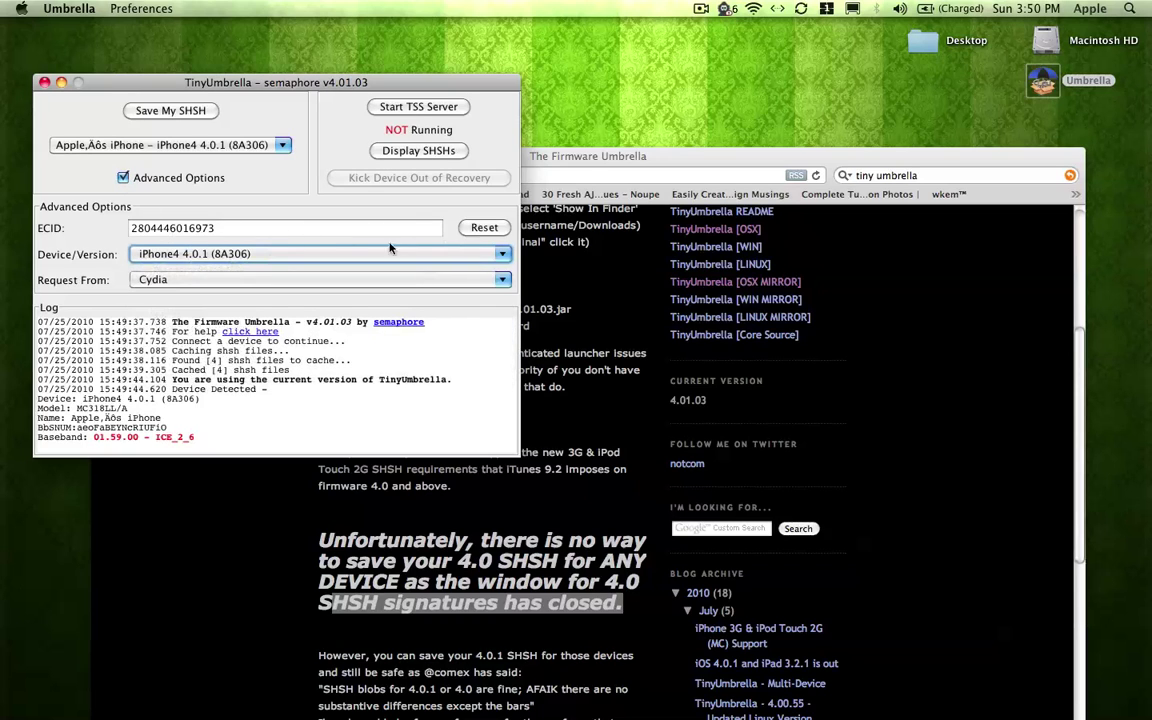
click(122, 175)
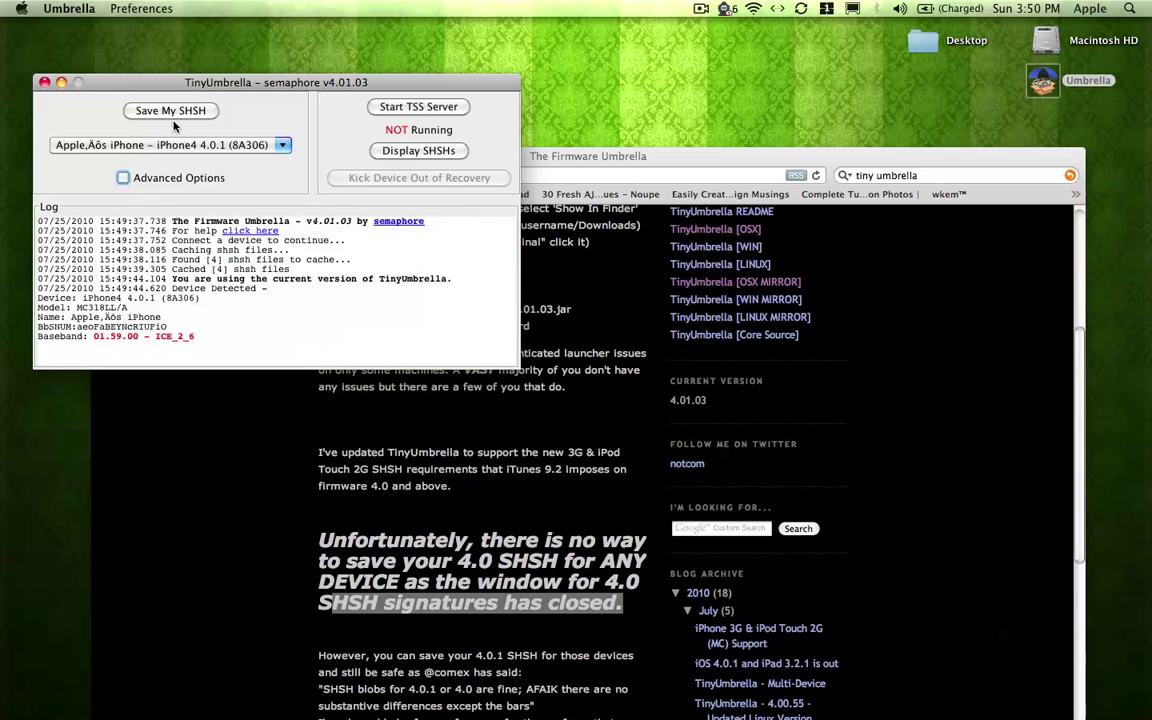
- Save the iPhone4 4.0.1 SHSH blobs, then pick Device/Version iPhone3GS 3.1.3 (7E18) under Advanced Options
click(171, 110)
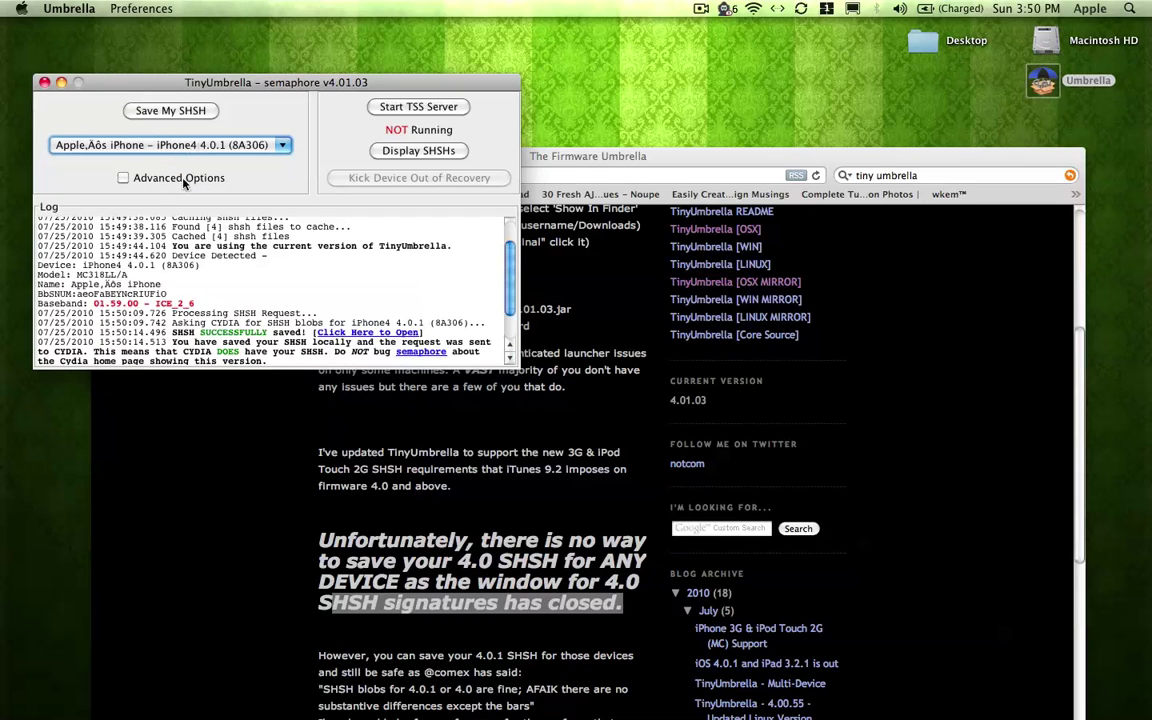
click(180, 178)
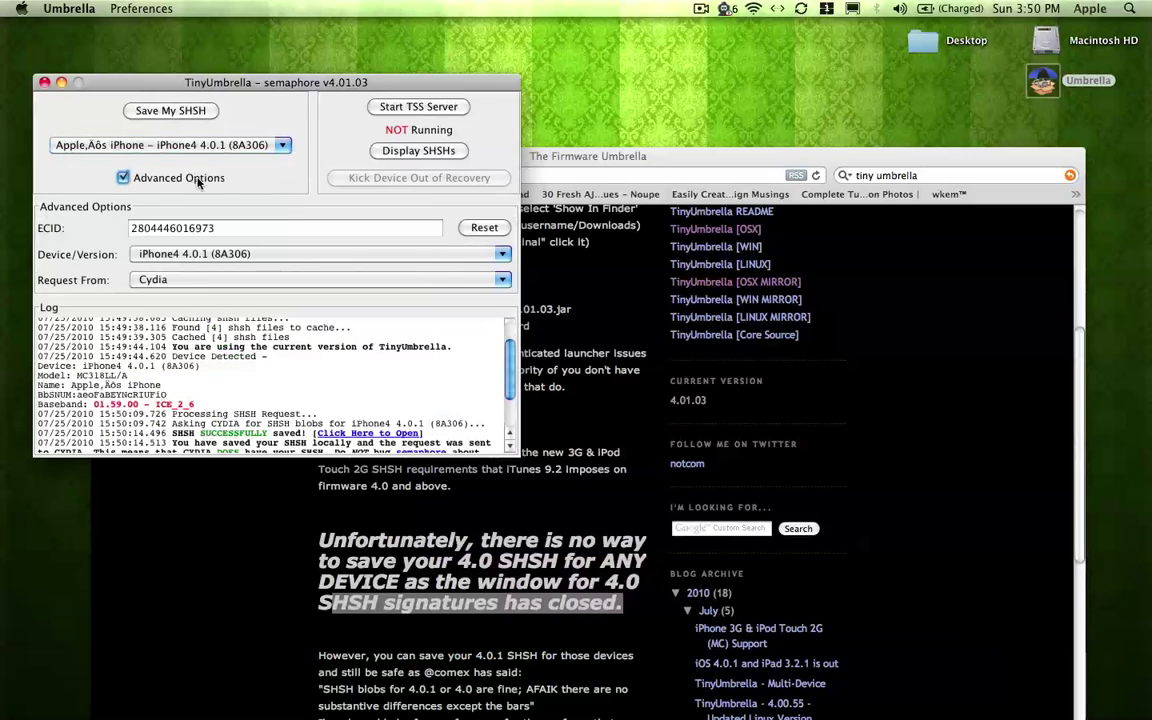
click(372, 257)
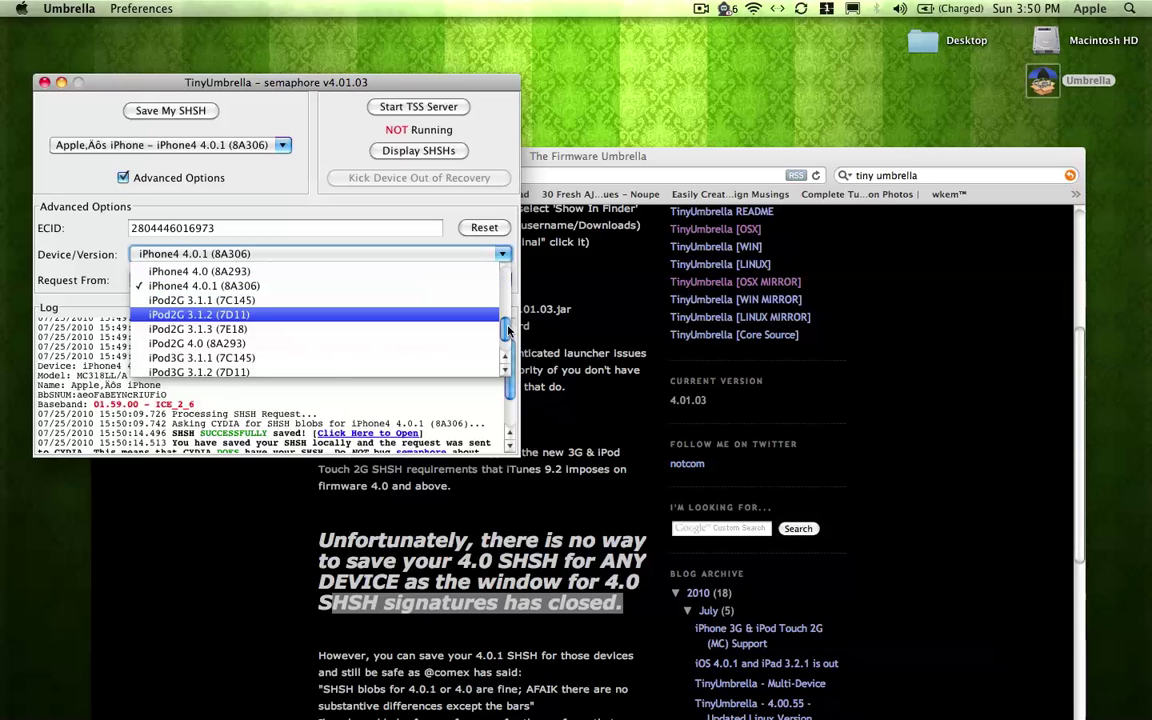
drag(508, 331, 509, 310)
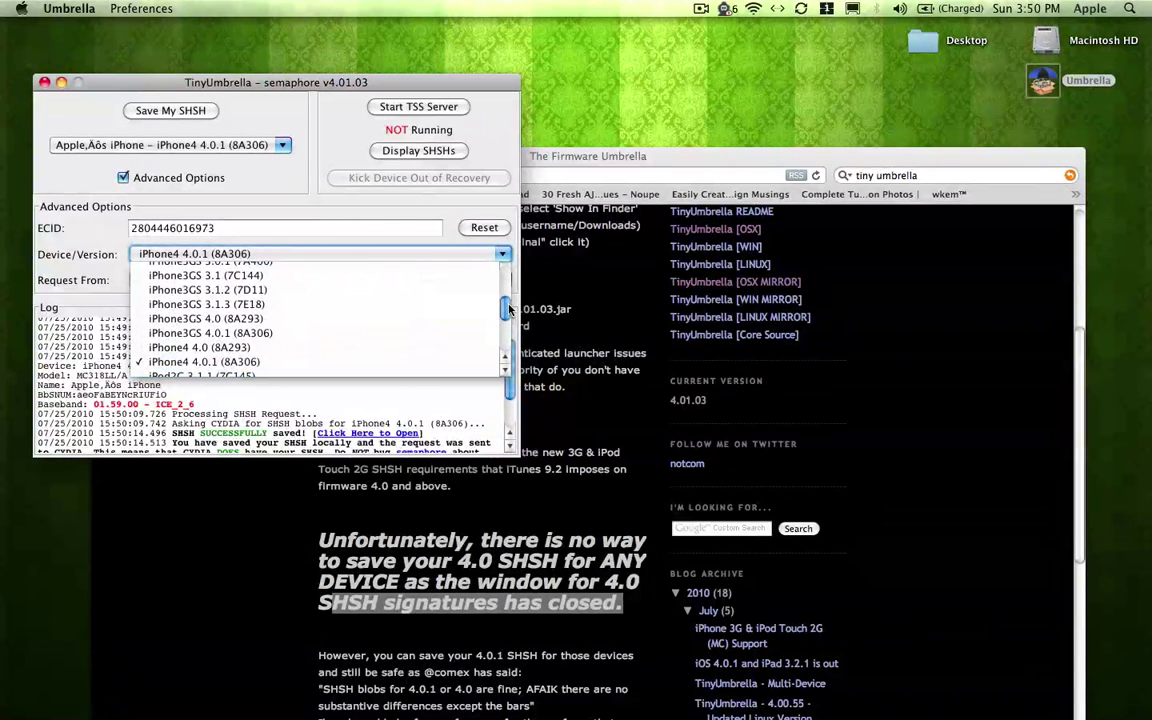
click(453, 306)
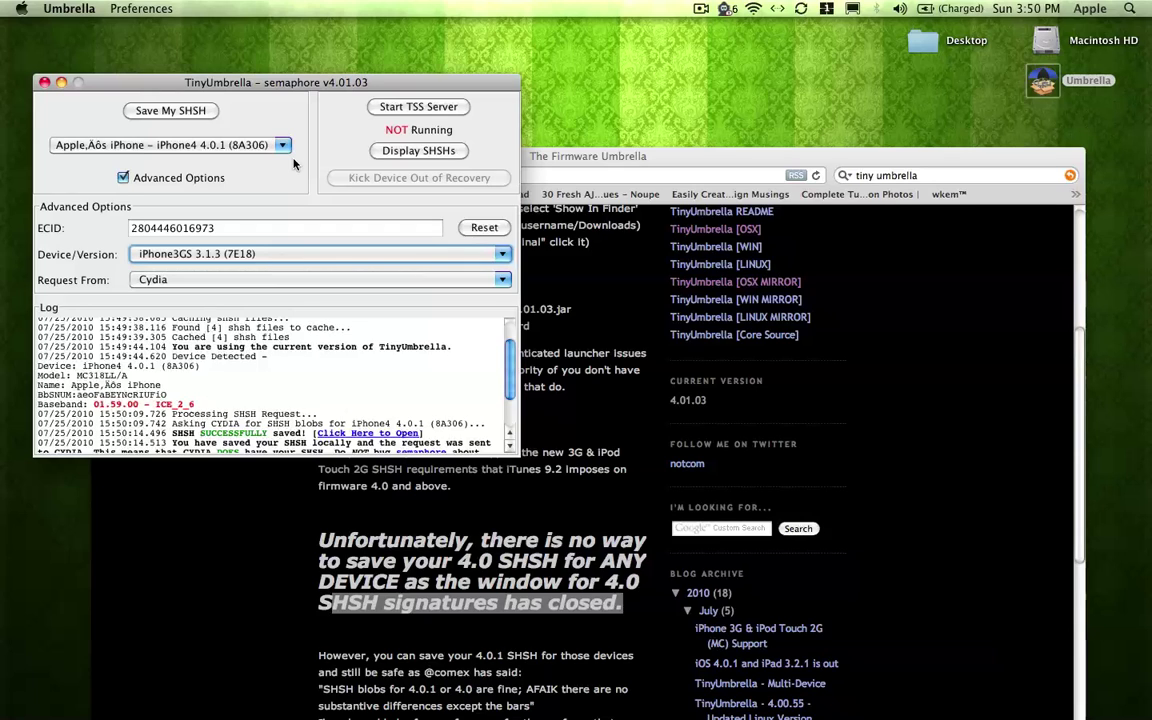
- Hide Advanced Options and highlight the success and 'Caching shsh files' lines in the log
click(153, 178)
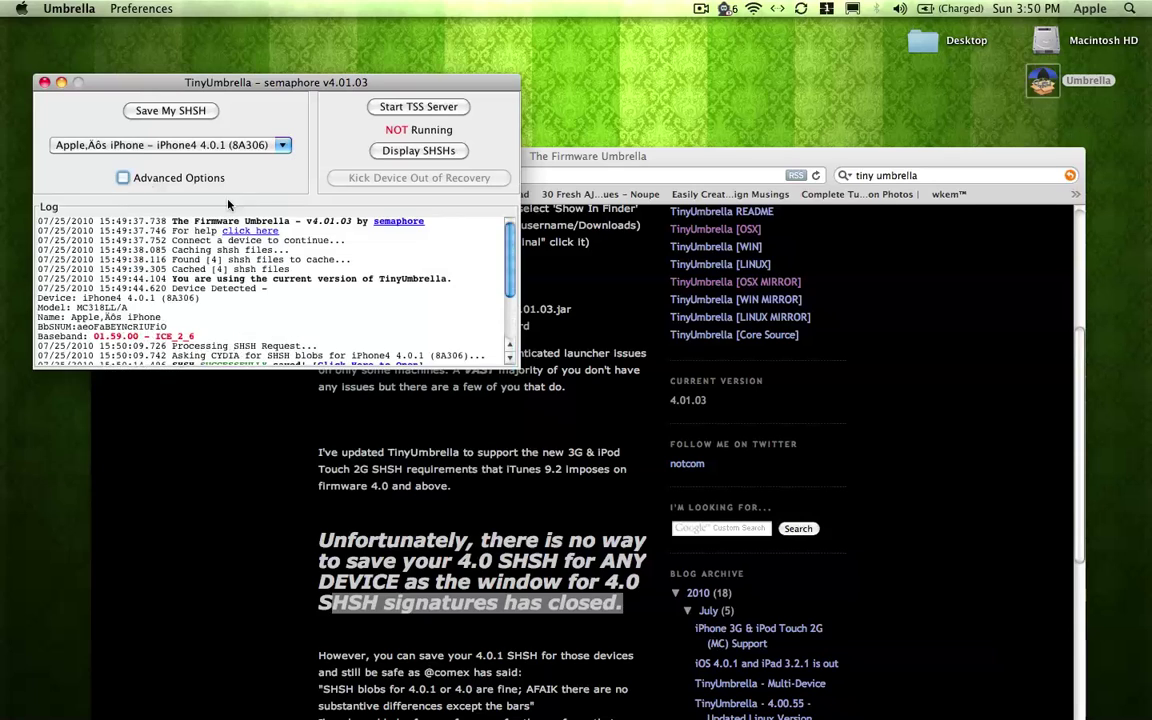
scroll(510, 327, down, 5)
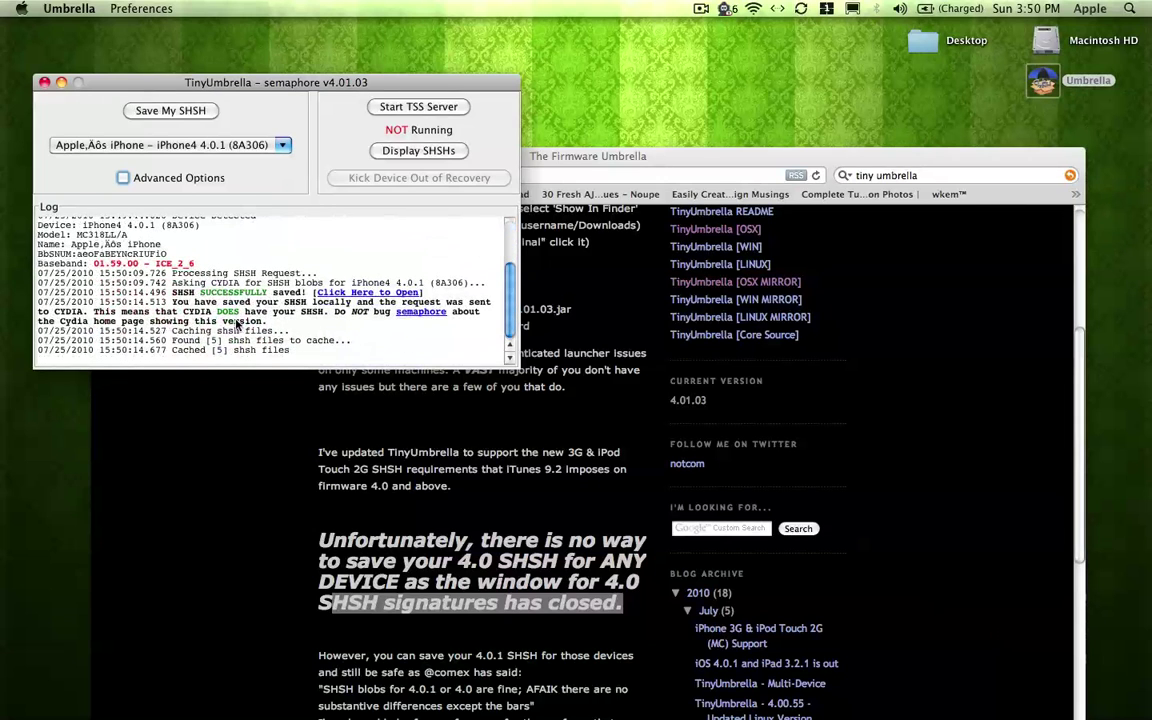
drag(266, 322, 190, 310)
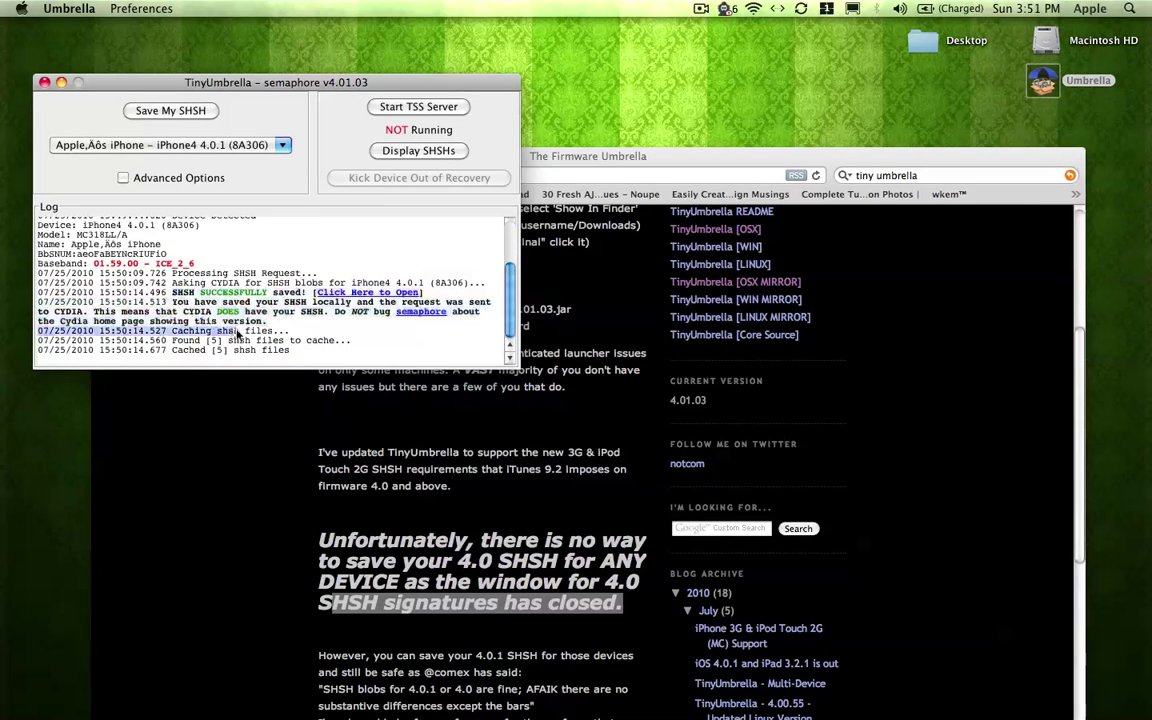
drag(238, 334, 271, 336)
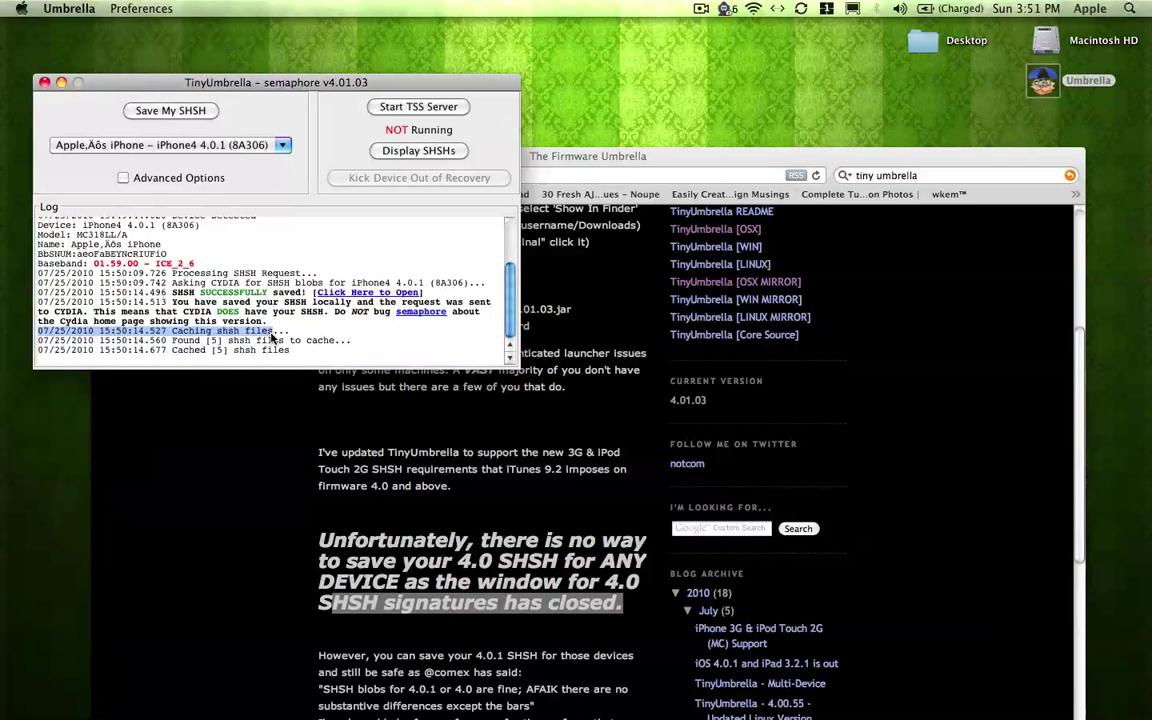
click(296, 335)
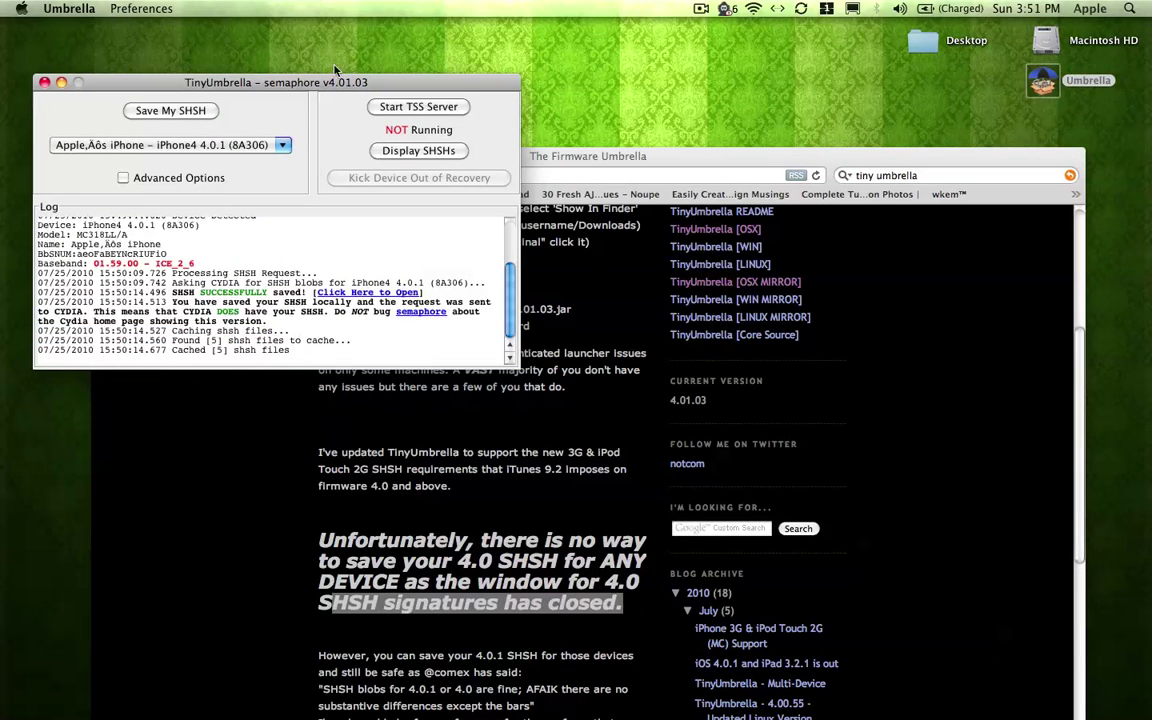
- Reposition the TinyUmbrella window and bring The Firmware Umbrella blog in Safari to the front
drag(345, 85, 337, 51)
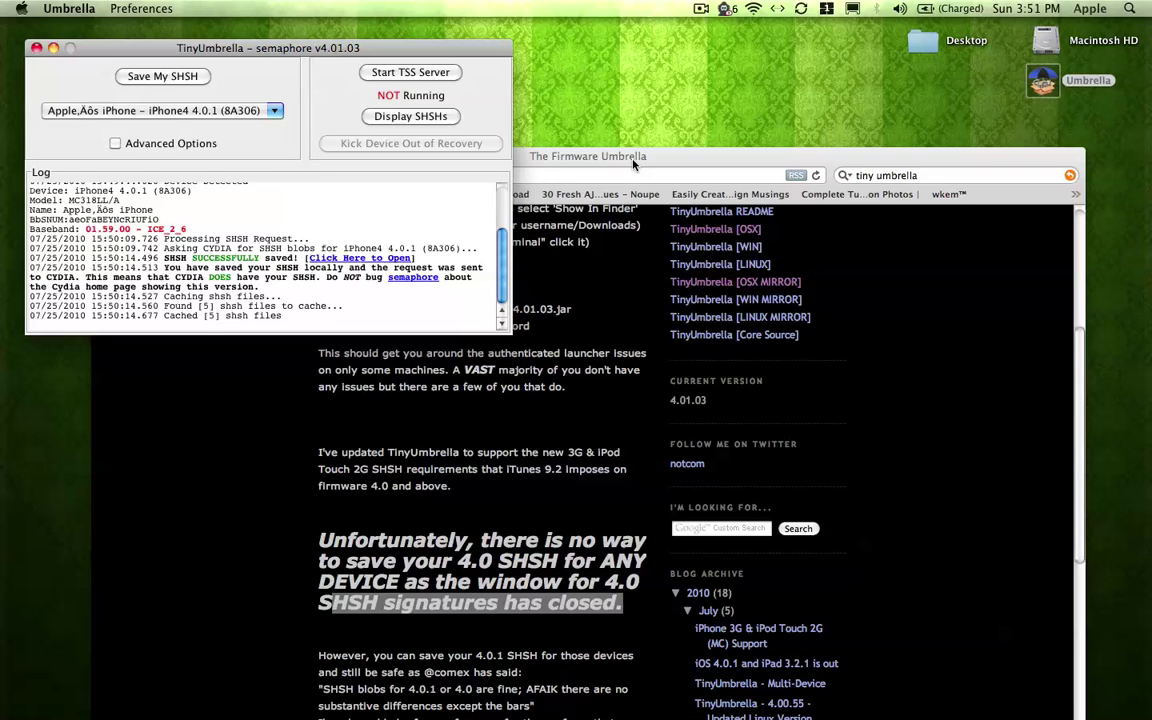
drag(502, 265, 460, 286)
drag(552, 156, 557, 32)
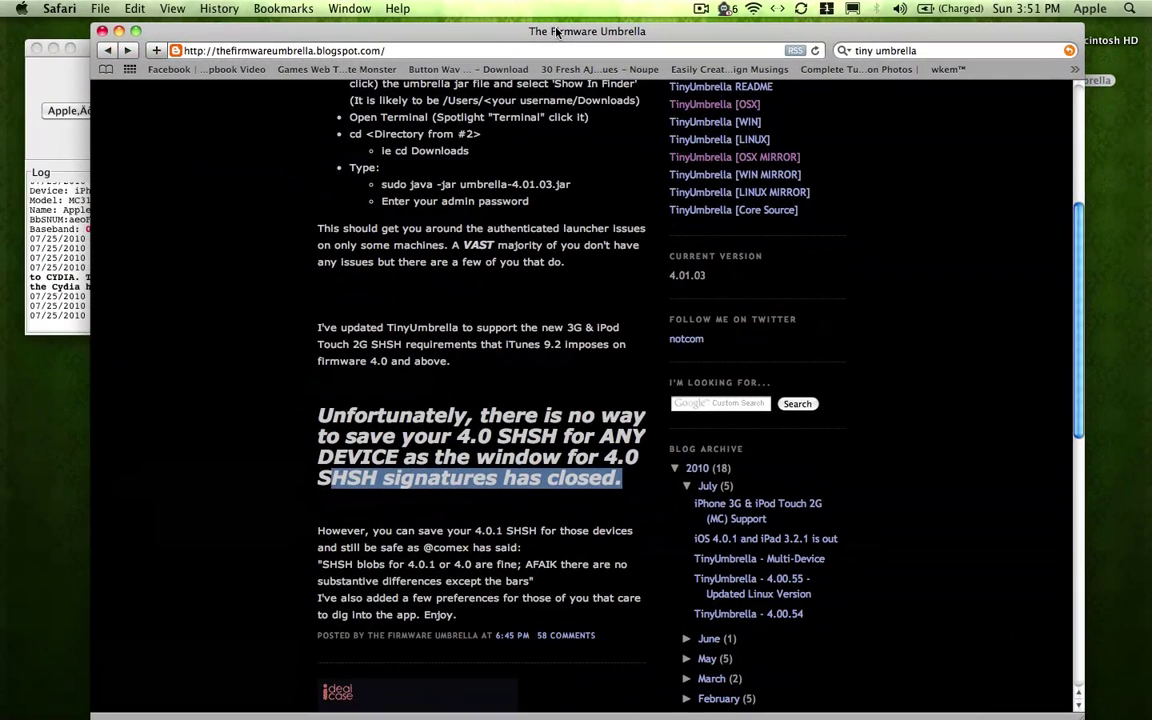